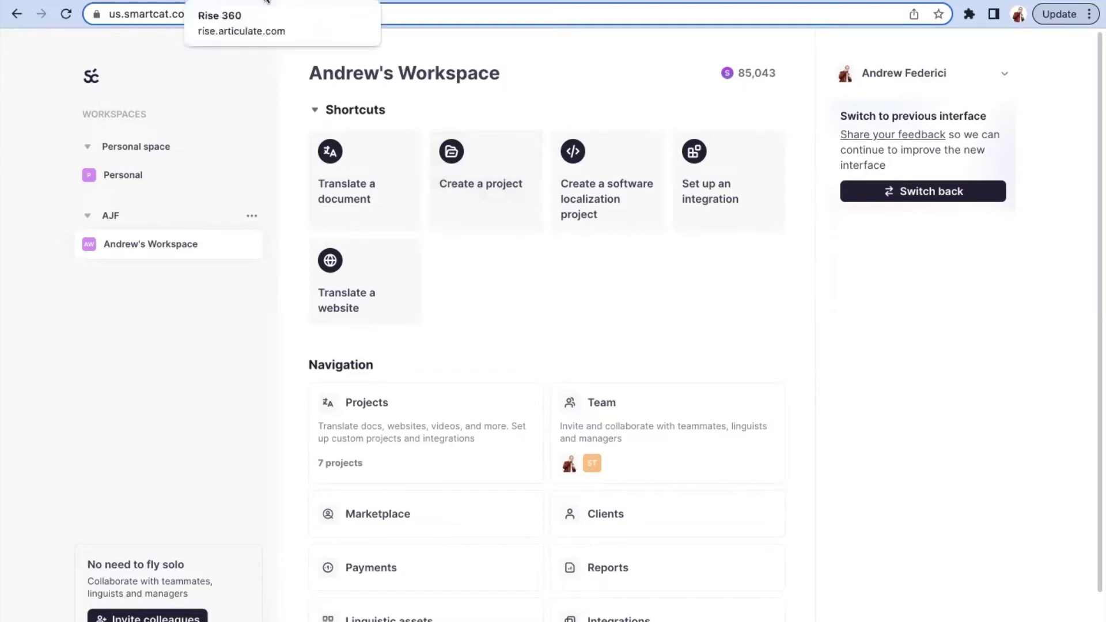
- Create 'Copy of Employee Health and Wellness (Sample Course)' with the course card's Duplicate option
{"action": "left_click", "coordinate": [266, 2]}
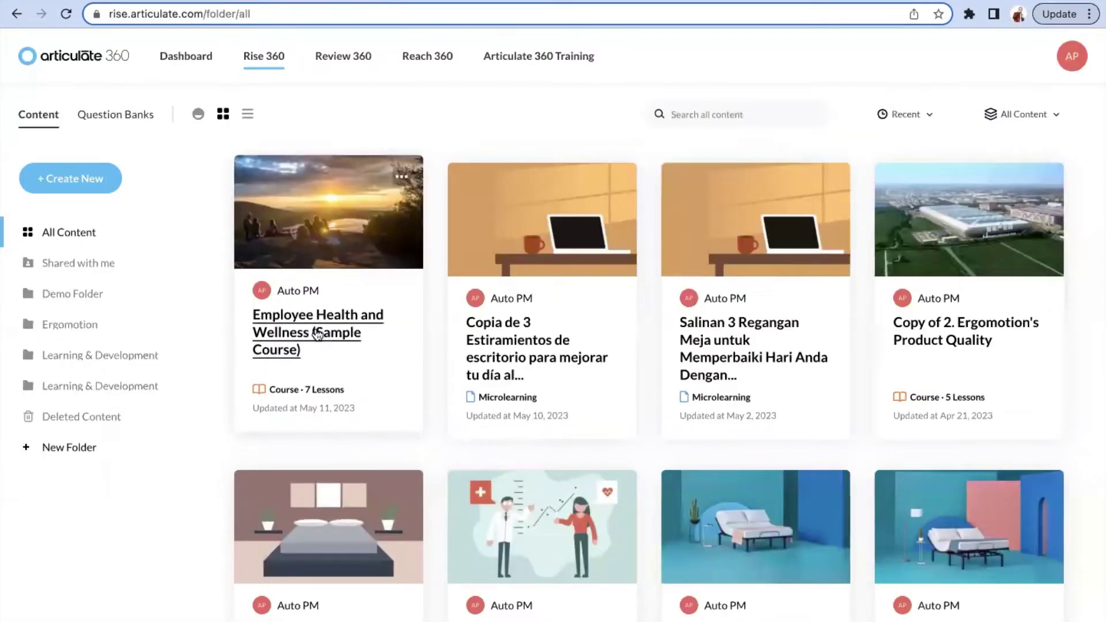
{"action": "left_click", "coordinate": [402, 180]}
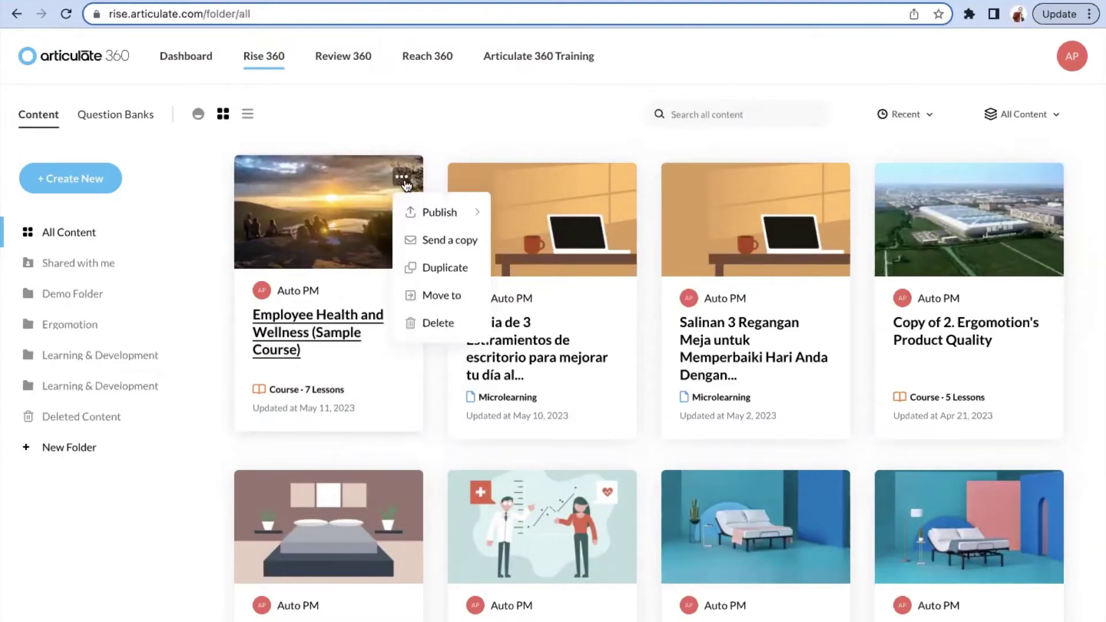
{"action": "left_click", "coordinate": [438, 259]}
{"action": "left_click", "coordinate": [523, 399]}
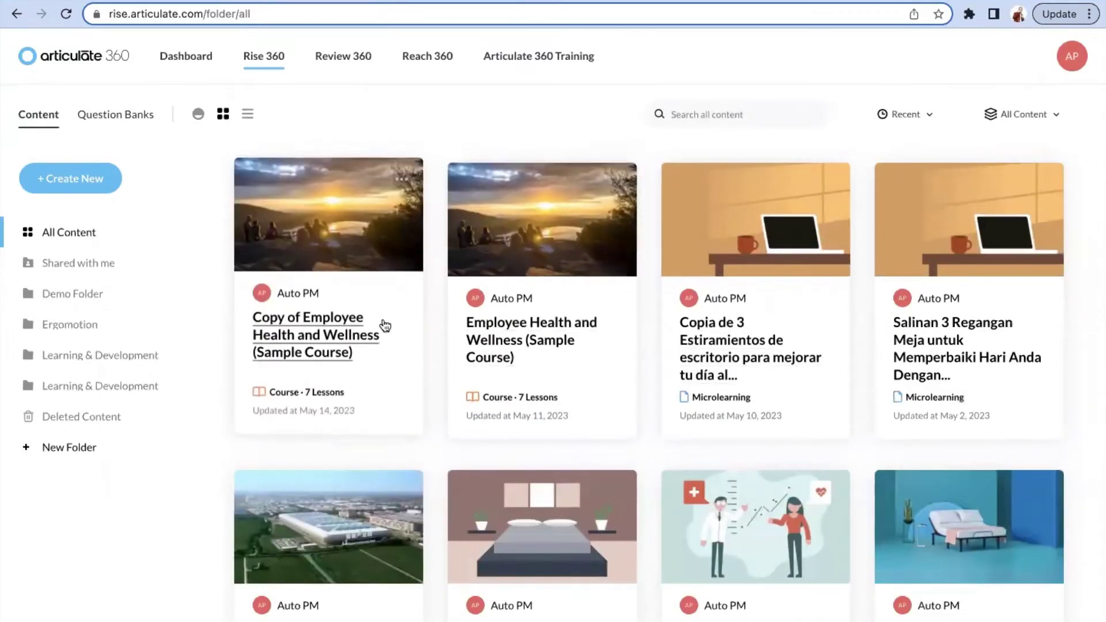
- Open the course copy and export its text as an XLIFF file from Translations settings
{"action": "left_click", "coordinate": [367, 227]}
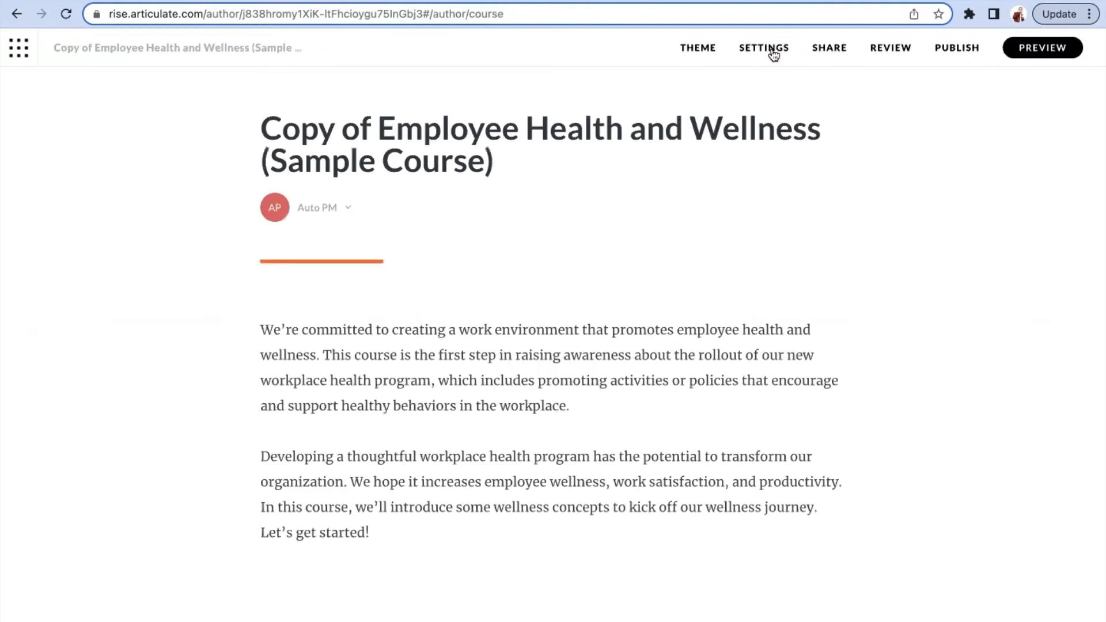
{"action": "left_click", "coordinate": [764, 48]}
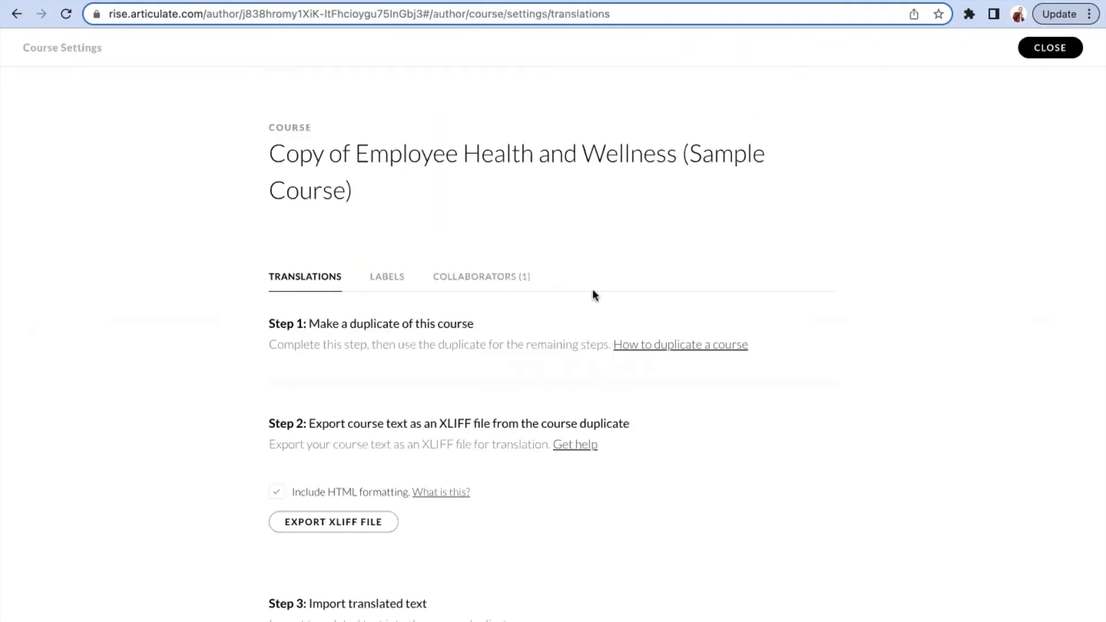
{"action": "left_click", "coordinate": [358, 527]}
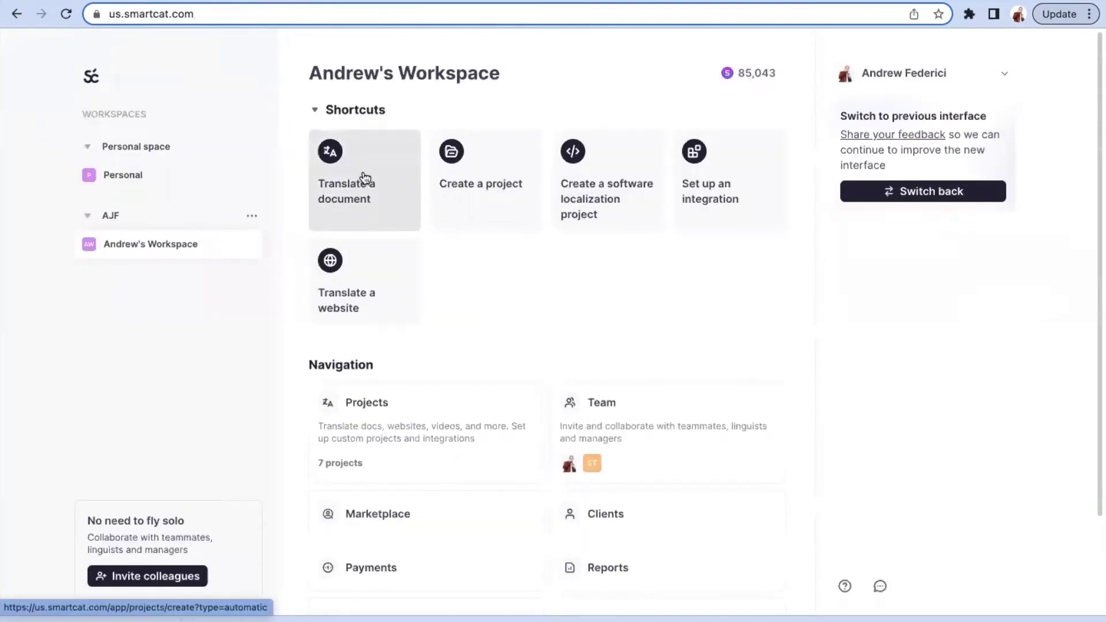
- Start an English-to-French Smartcat document translation and upload the exported .xlf course file
{"action": "left_click", "coordinate": [363, 176]}
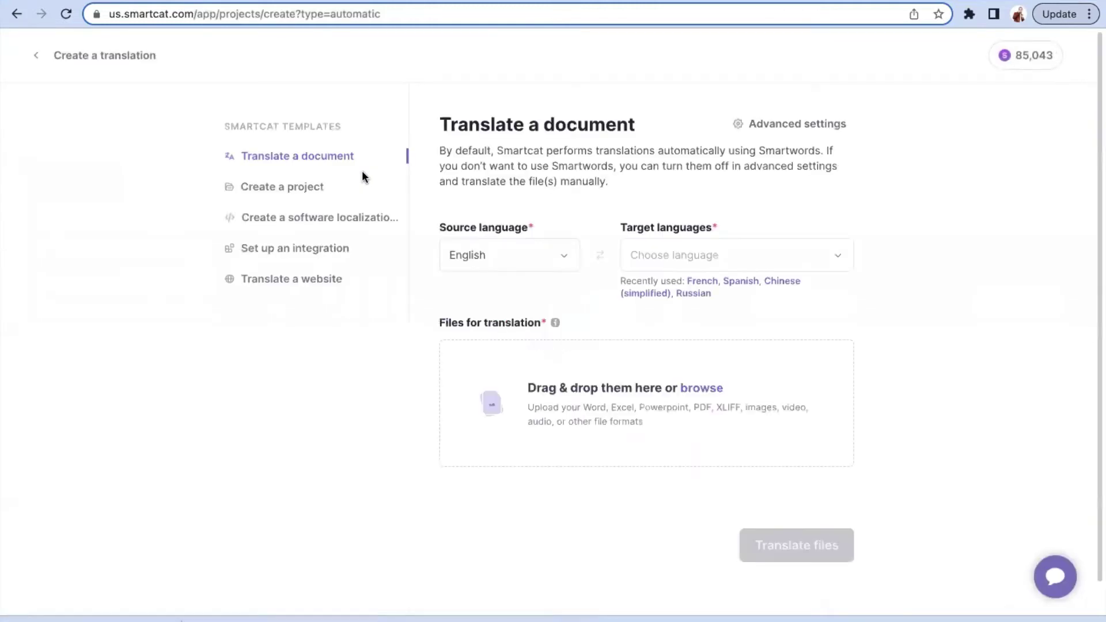
{"action": "left_click", "coordinate": [702, 282]}
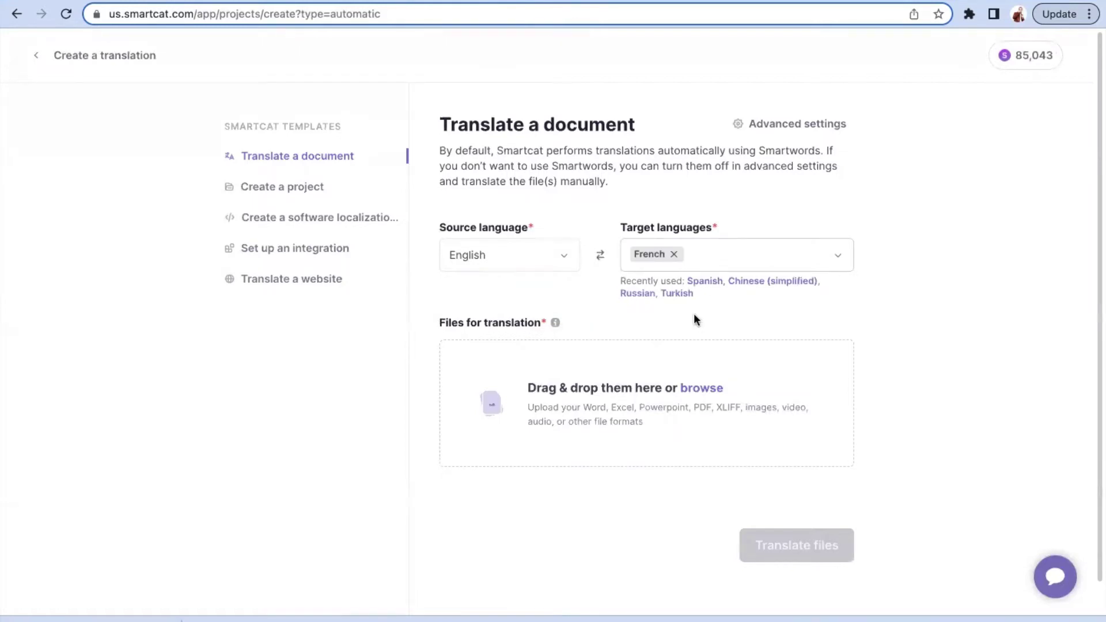
{"action": "left_click", "coordinate": [699, 389]}
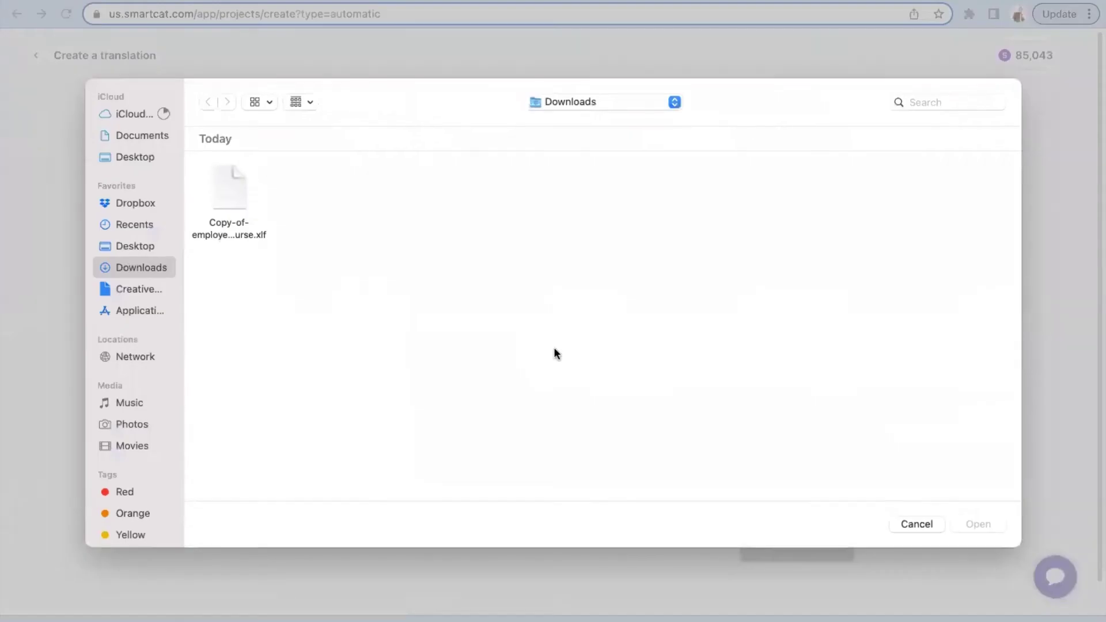
{"action": "left_click", "coordinate": [235, 197]}
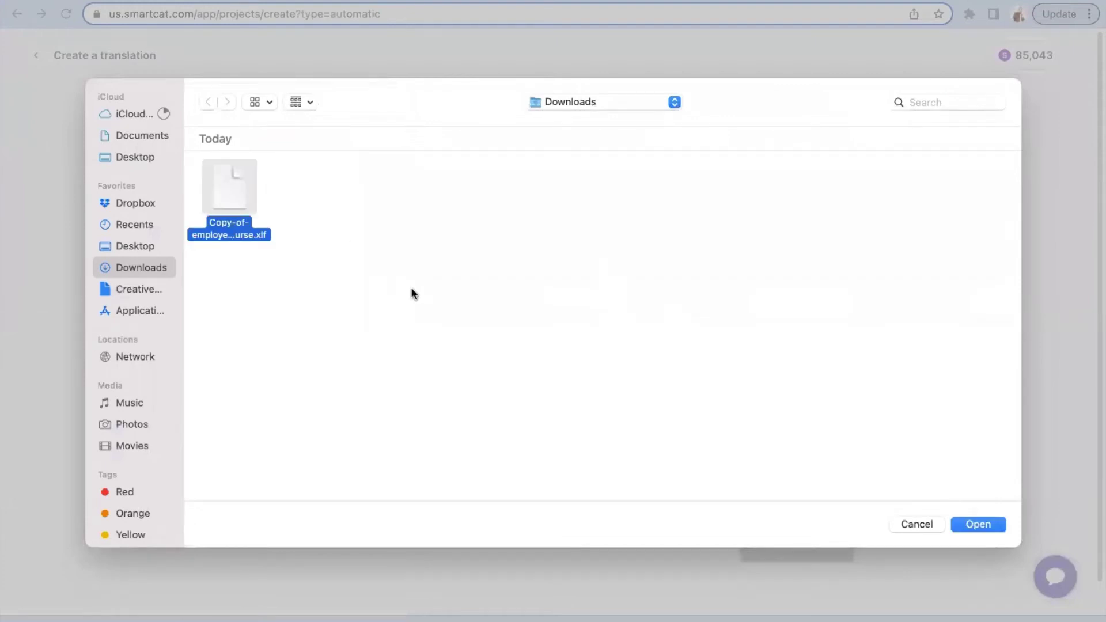
{"action": "left_click", "coordinate": [994, 528]}
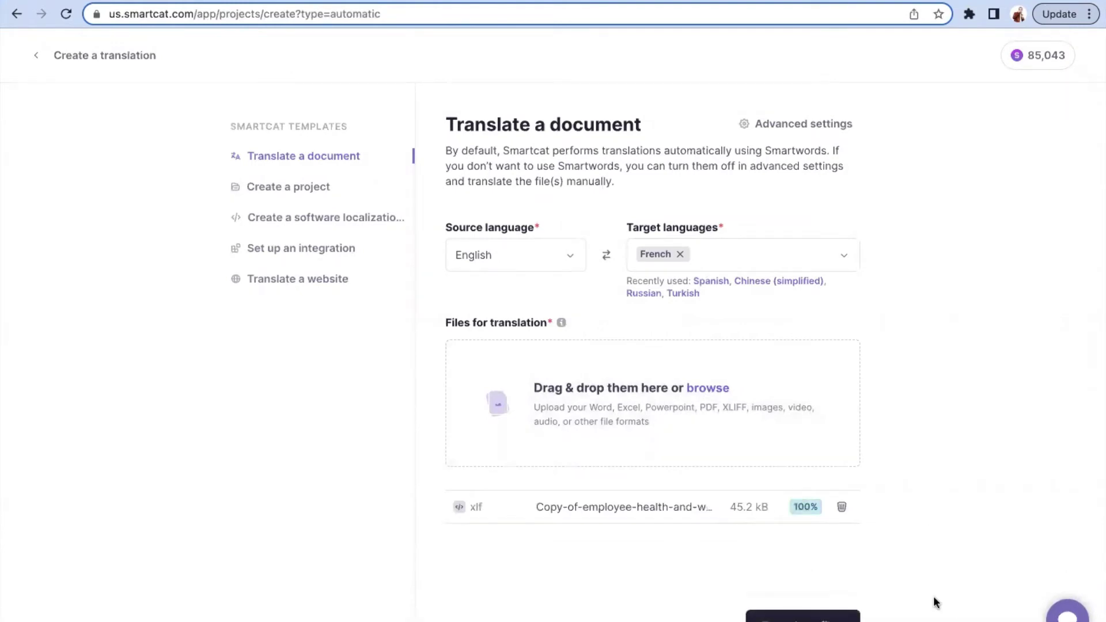
- Auto-translate the course file into French and download the English → French result
{"action": "left_click", "coordinate": [809, 616]}
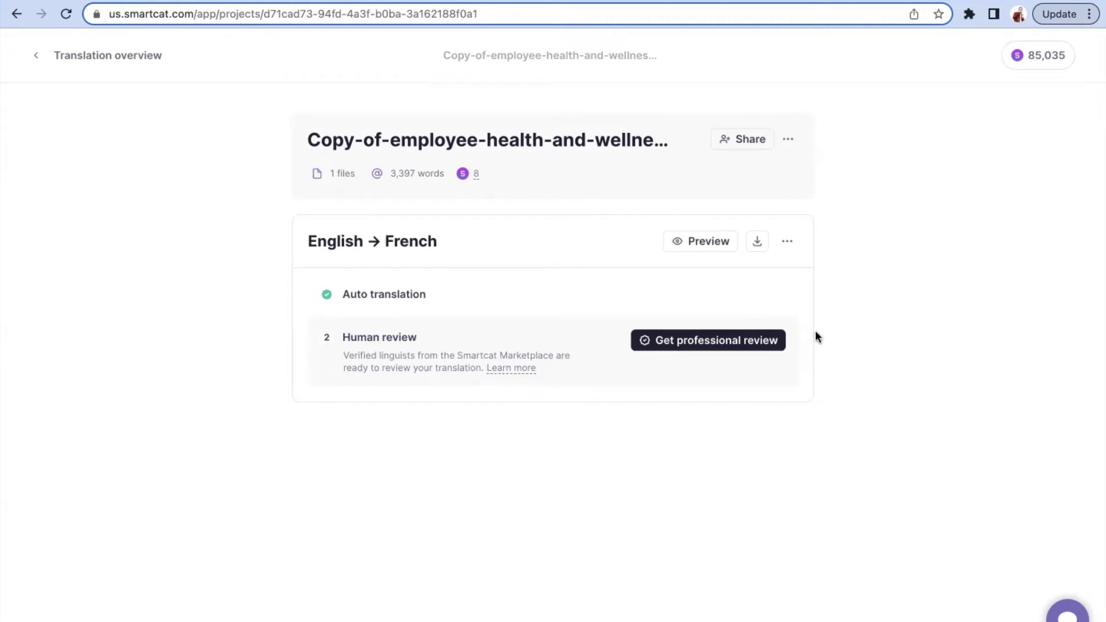
{"action": "left_click", "coordinate": [759, 246]}
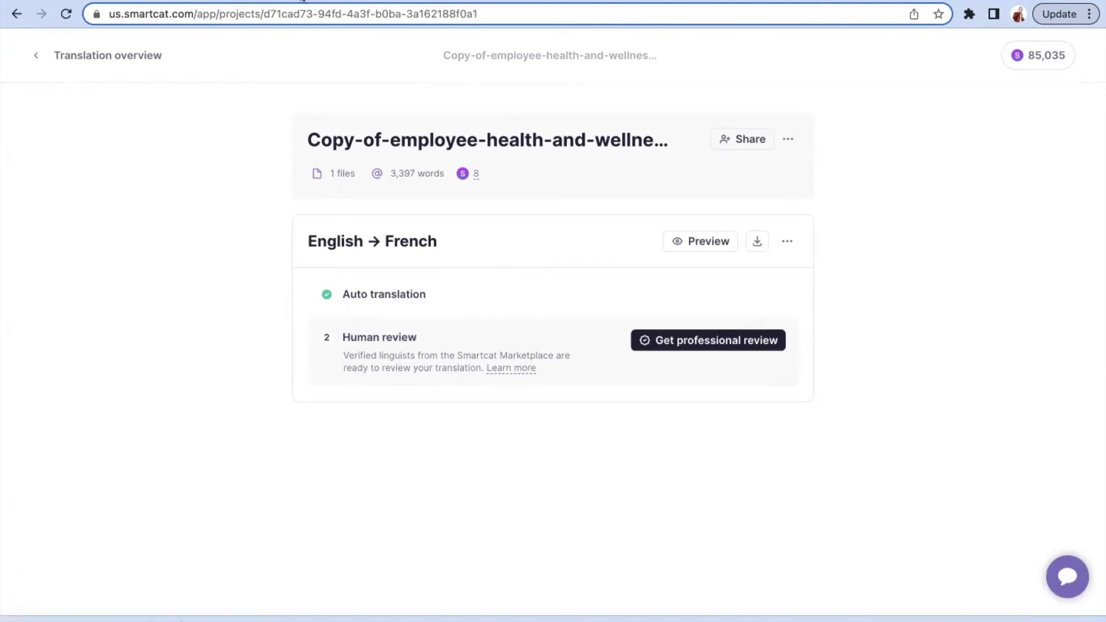
- Import the French (fr).xlf file into the Rise course copy and dismiss the success message
{"action": "left_click", "coordinate": [303, 3]}
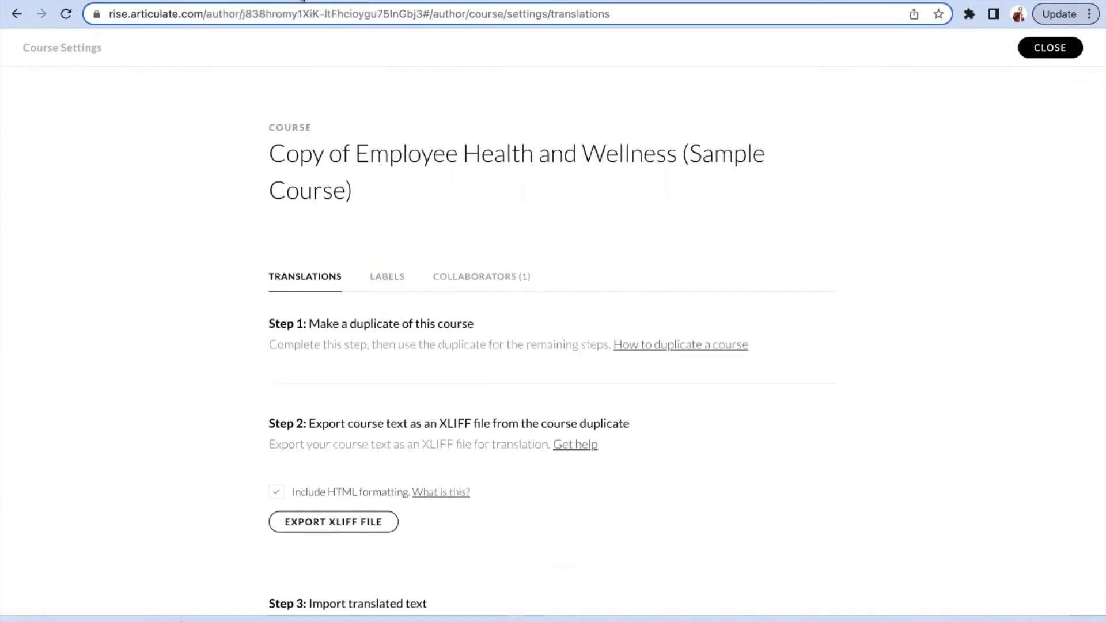
{"action": "scroll", "coordinate": [436, 399], "scroll_direction": "down", "scroll_amount": 1}
{"action": "scroll", "coordinate": [435, 399], "scroll_direction": "down", "scroll_amount": 3}
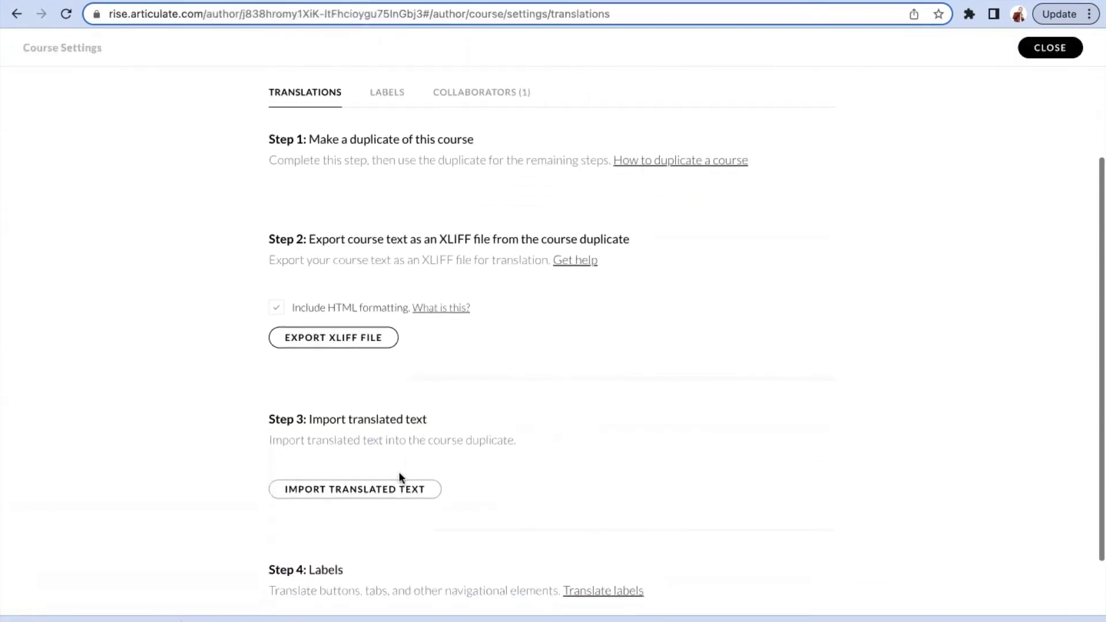
{"action": "left_click", "coordinate": [389, 483]}
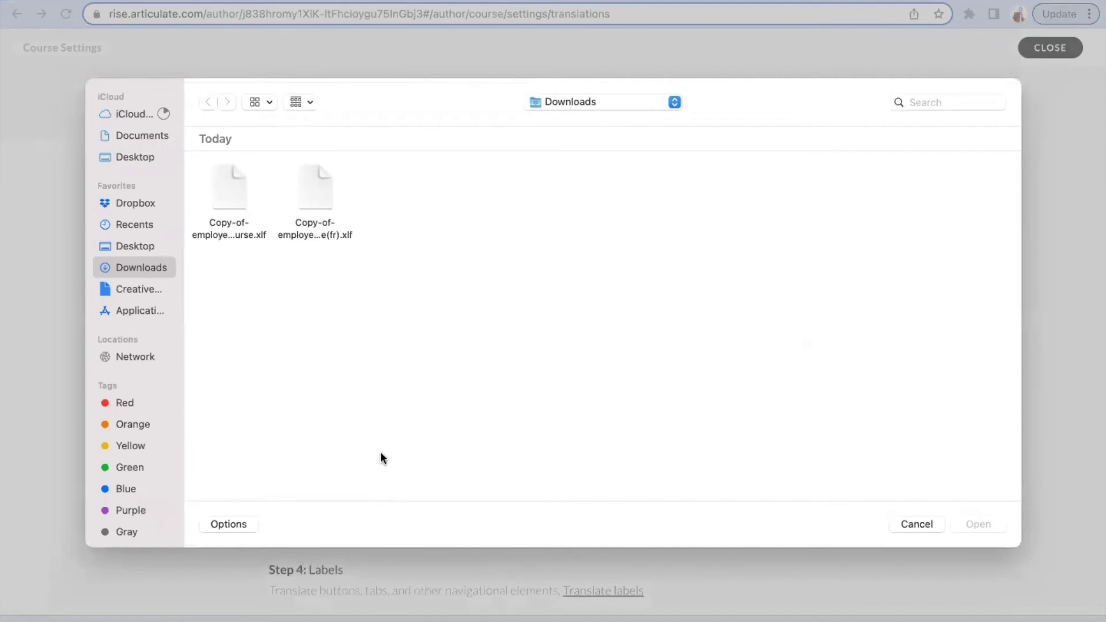
{"action": "left_click", "coordinate": [322, 212]}
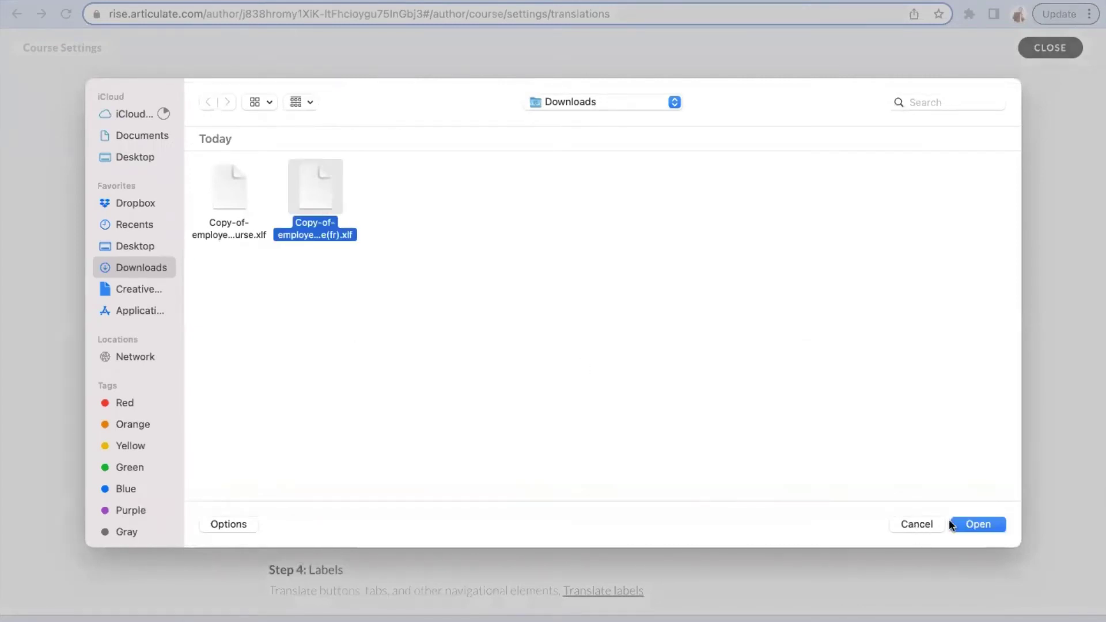
{"action": "left_click", "coordinate": [969, 523]}
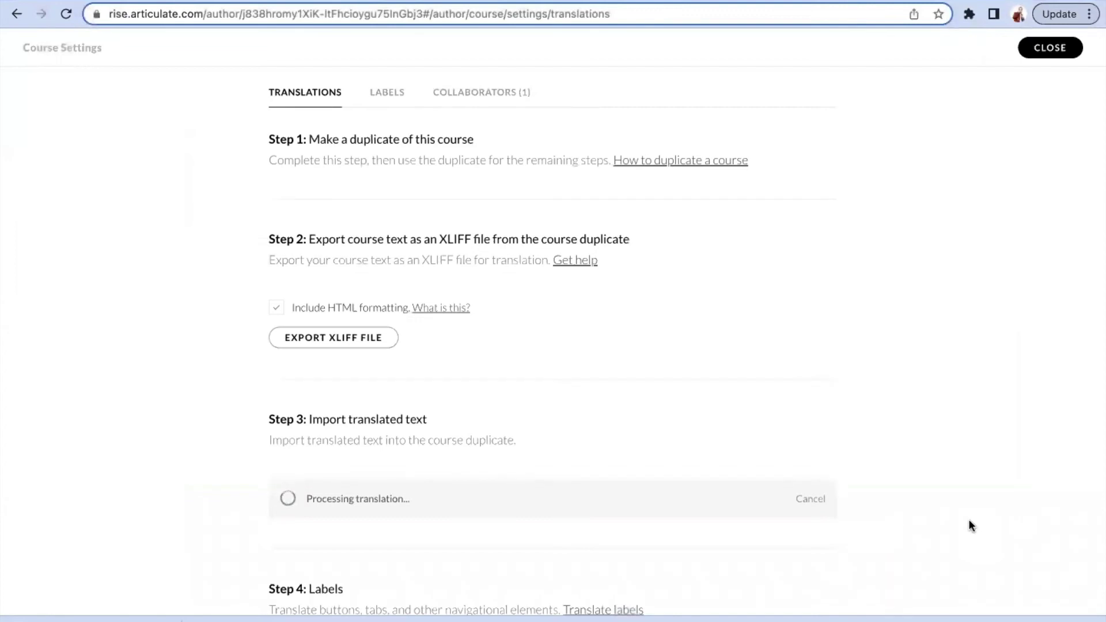
{"action": "left_click", "coordinate": [823, 502]}
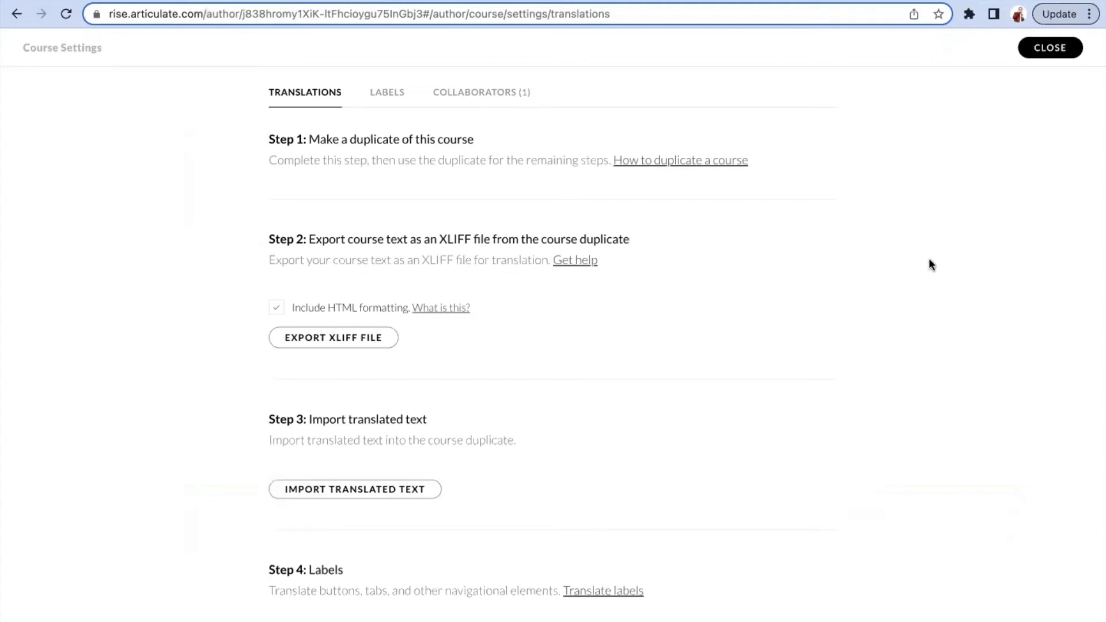
- Close Course Settings to show the copy's French title, introduction and lesson names
{"action": "left_click", "coordinate": [1034, 49]}
{"action": "scroll", "coordinate": [701, 273], "scroll_direction": "up", "scroll_amount": 3}
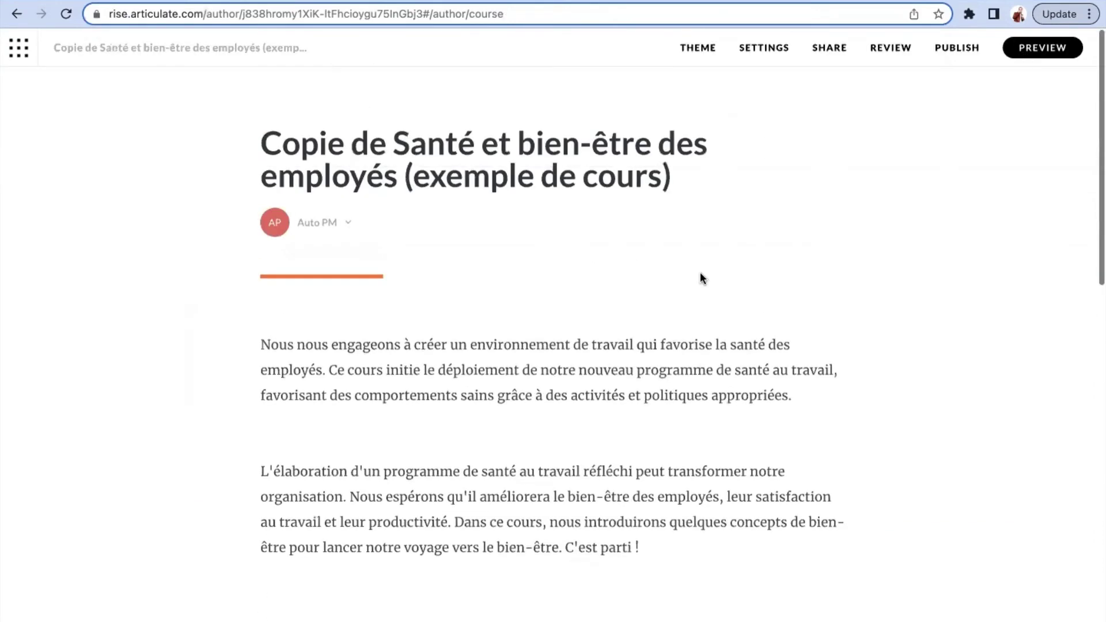
{"action": "scroll", "coordinate": [671, 233], "scroll_direction": "down", "scroll_amount": 4}
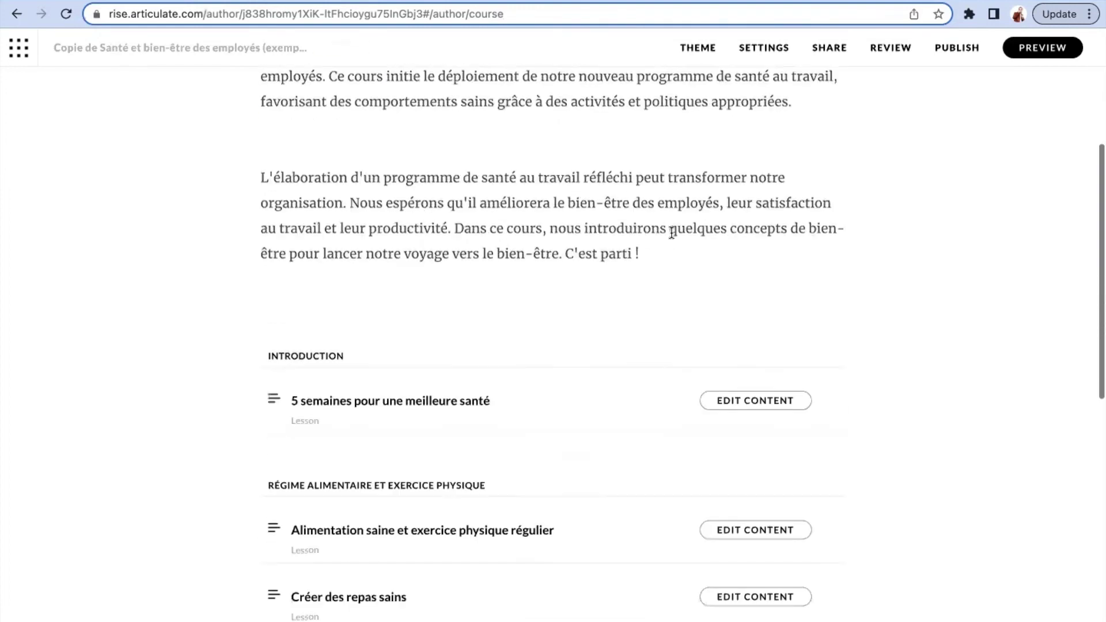
{"action": "scroll", "coordinate": [671, 233], "scroll_direction": "down", "scroll_amount": 2}
{"action": "scroll", "coordinate": [672, 233], "scroll_direction": "down", "scroll_amount": 3}
{"action": "scroll", "coordinate": [671, 234], "scroll_direction": "down", "scroll_amount": 1}
{"action": "scroll", "coordinate": [671, 234], "scroll_direction": "down", "scroll_amount": 2}
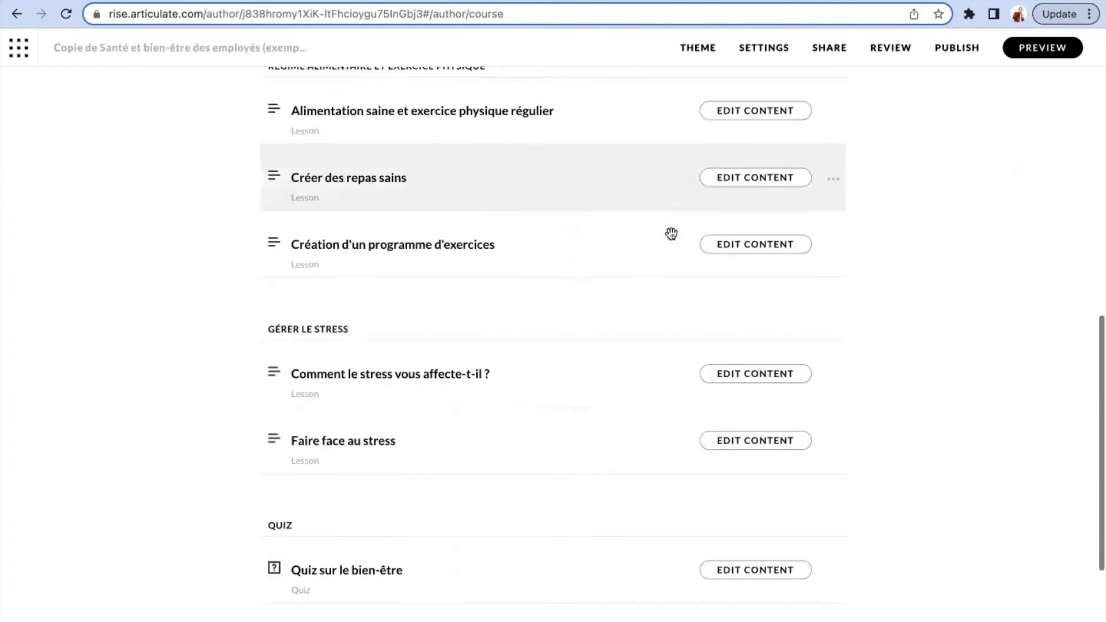
{"action": "scroll", "coordinate": [672, 234], "scroll_direction": "down", "scroll_amount": 3}
{"action": "scroll", "coordinate": [671, 232], "scroll_direction": "down", "scroll_amount": 1}
{"action": "scroll", "coordinate": [671, 232], "scroll_direction": "up", "scroll_amount": 10}
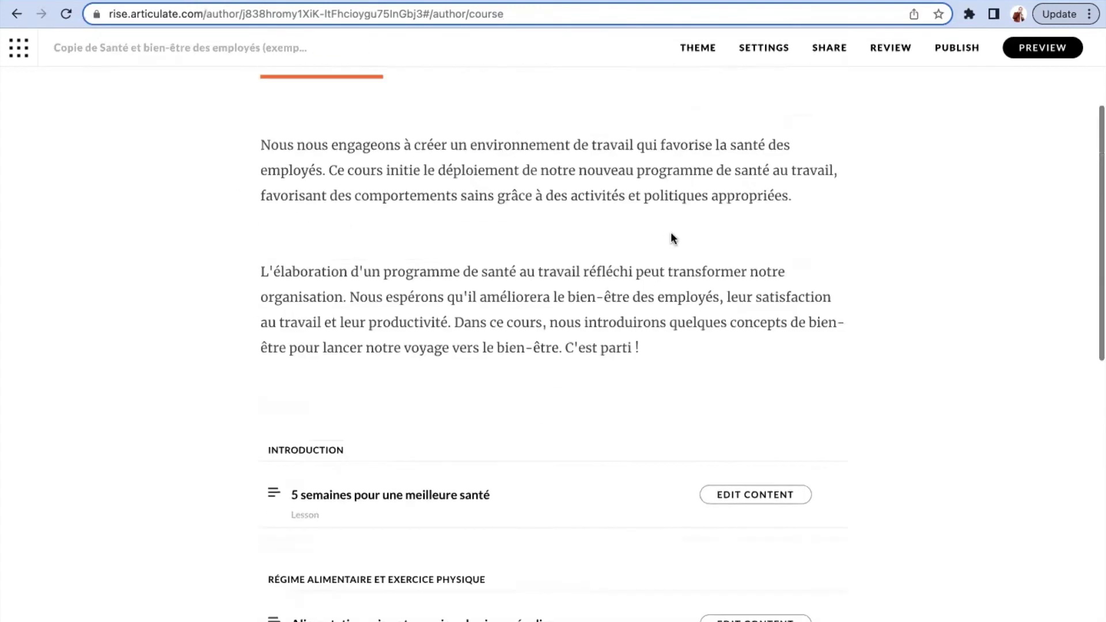
{"action": "scroll", "coordinate": [671, 233], "scroll_direction": "up", "scroll_amount": 3}
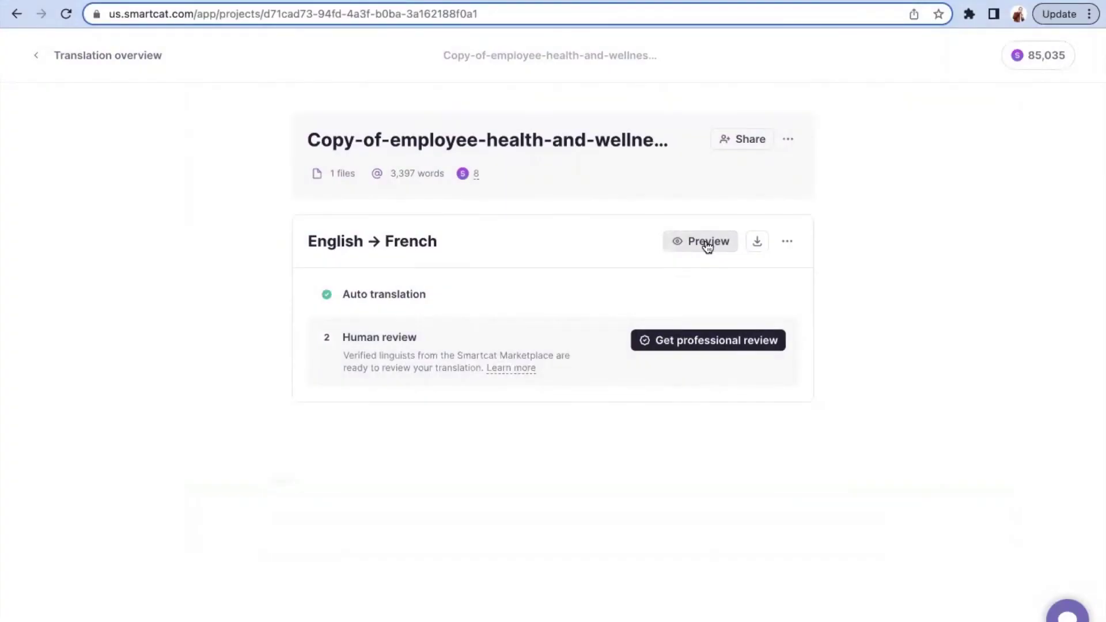
- Preview the French translation in the Smartcat editor and point to the AI Actions icon
{"action": "left_click", "coordinate": [699, 248]}
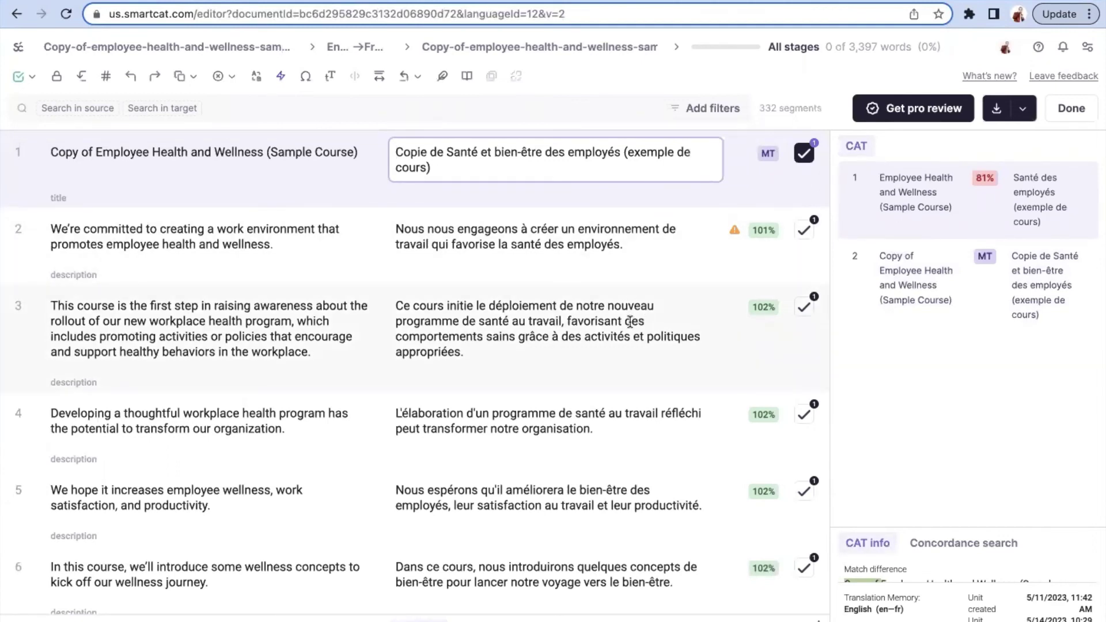
{"action": "left_click", "coordinate": [280, 84]}
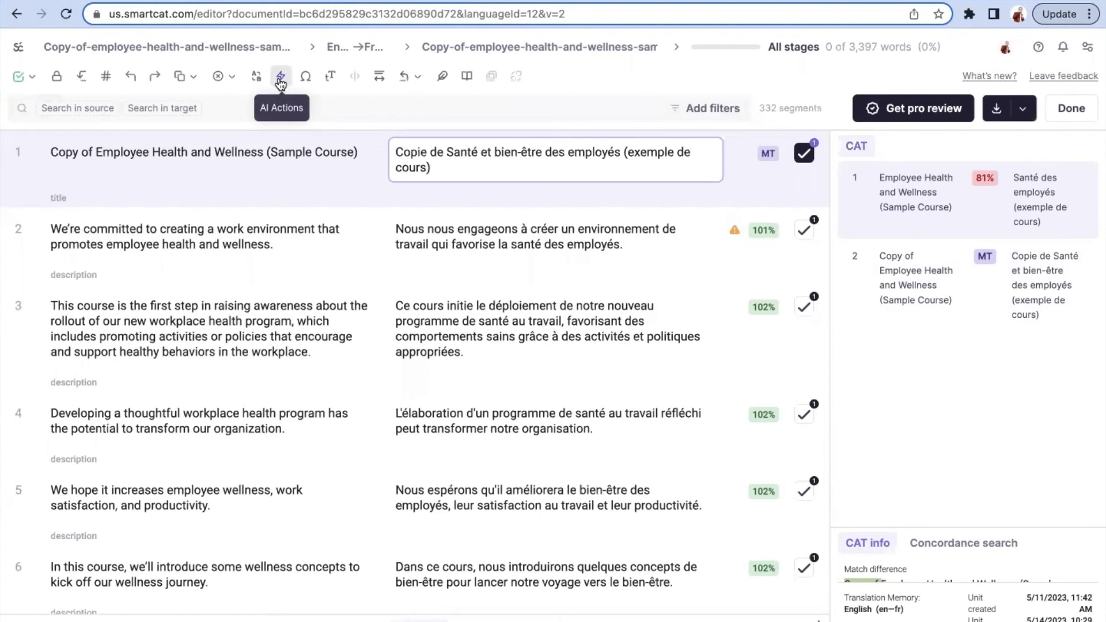
- Show the Formalize, Rephrase, Shorten and Translate AI Actions in the editor toolbar
{"action": "left_click", "coordinate": [281, 82]}
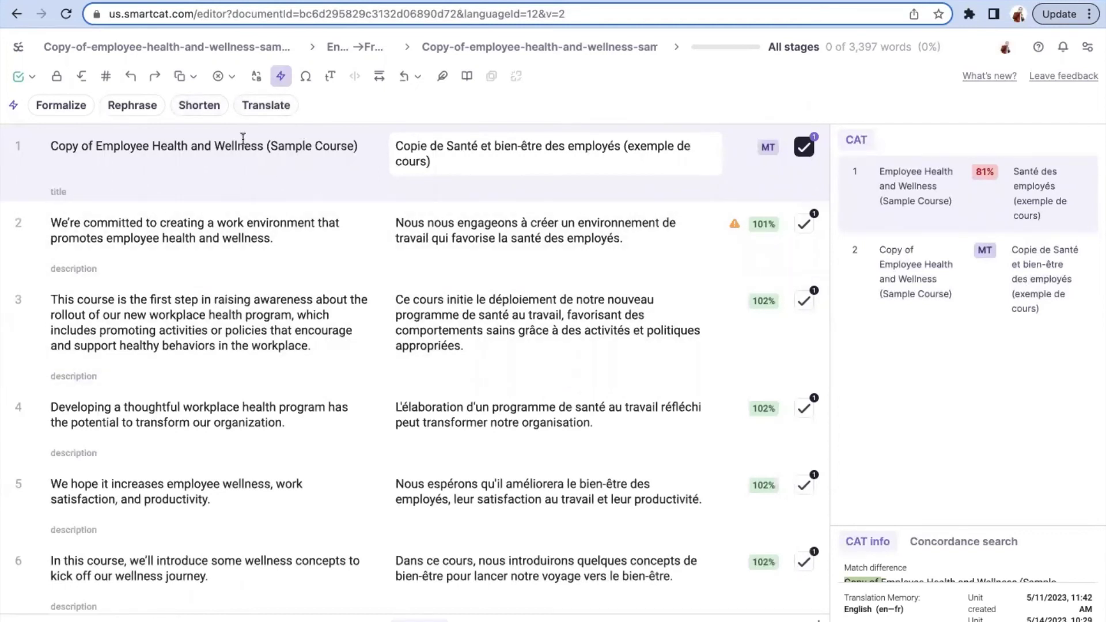
{"action": "left_click", "coordinate": [202, 116]}
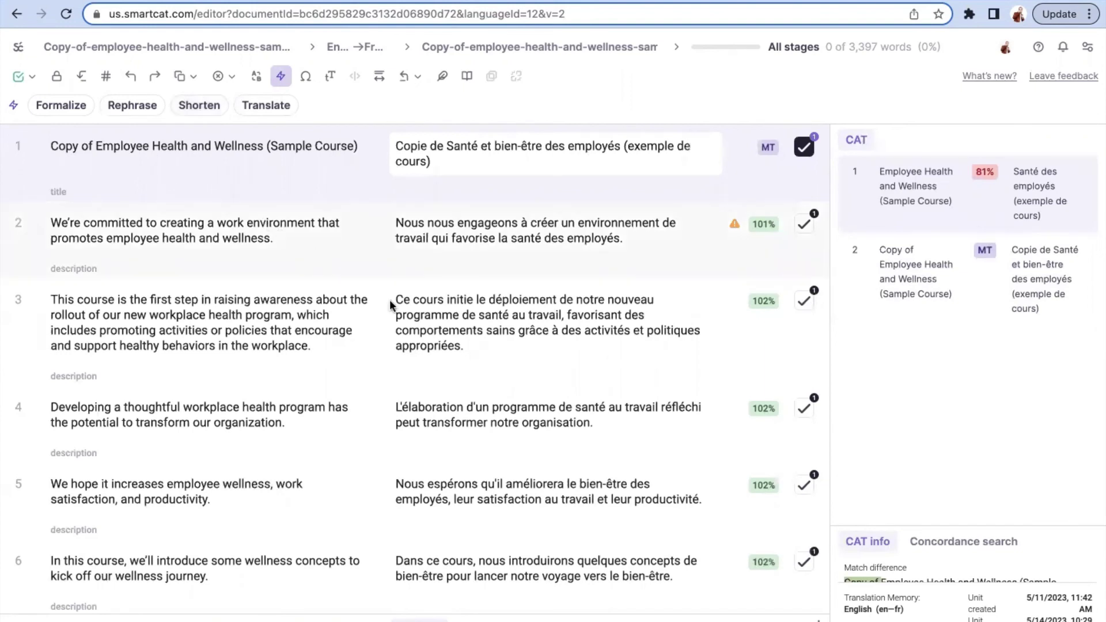
- Apply AI Shorten to segment 3's French text about the new workplace health program
{"action": "left_click", "coordinate": [444, 318]}
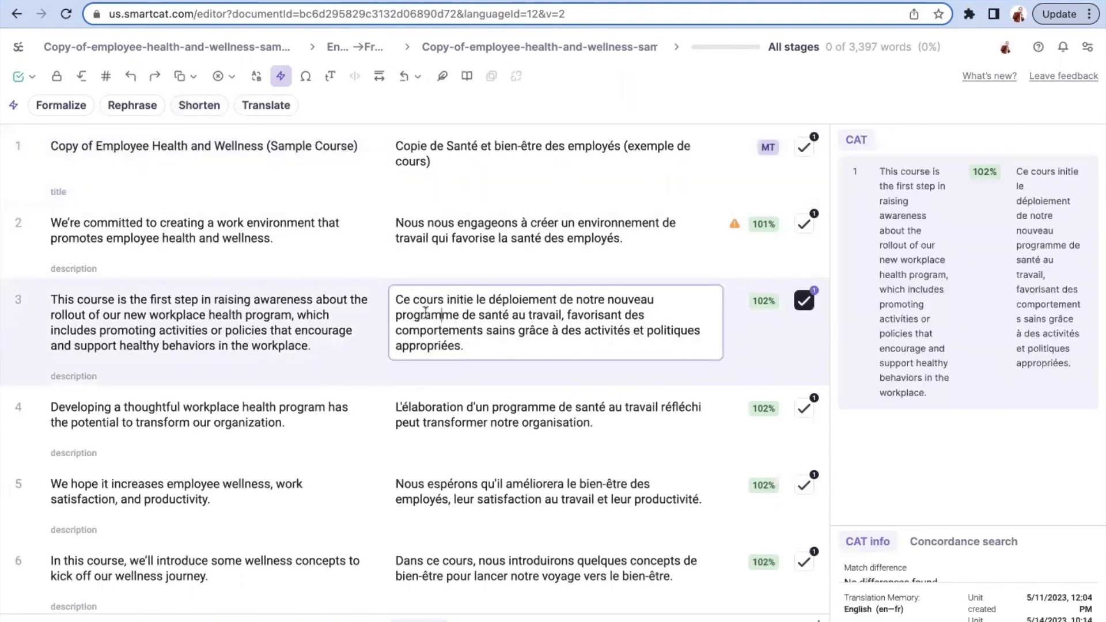
{"action": "left_click", "coordinate": [203, 111]}
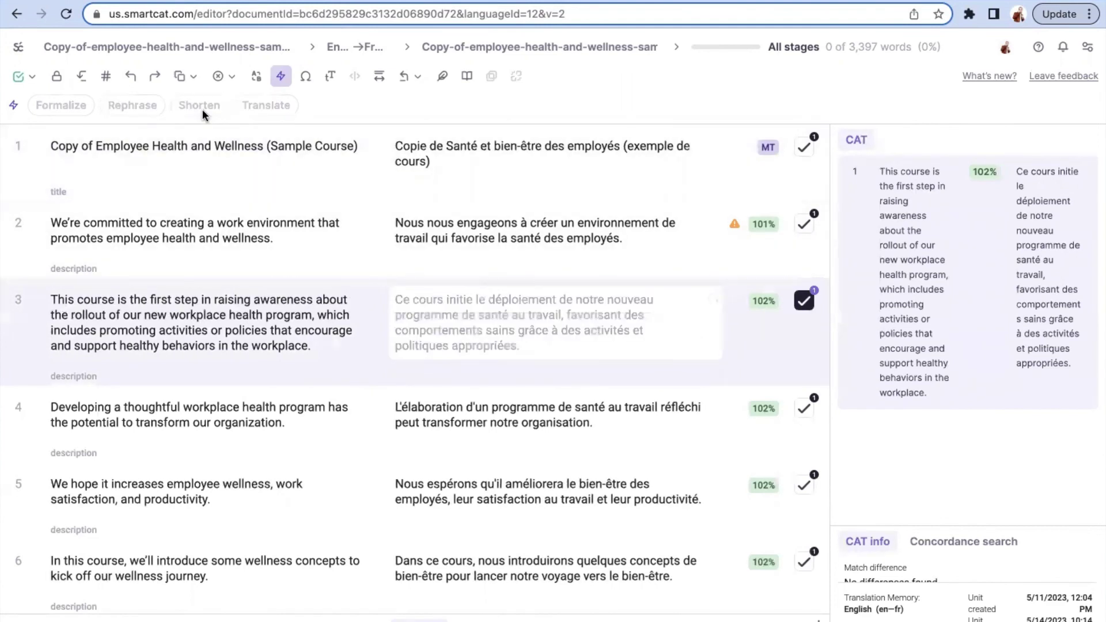